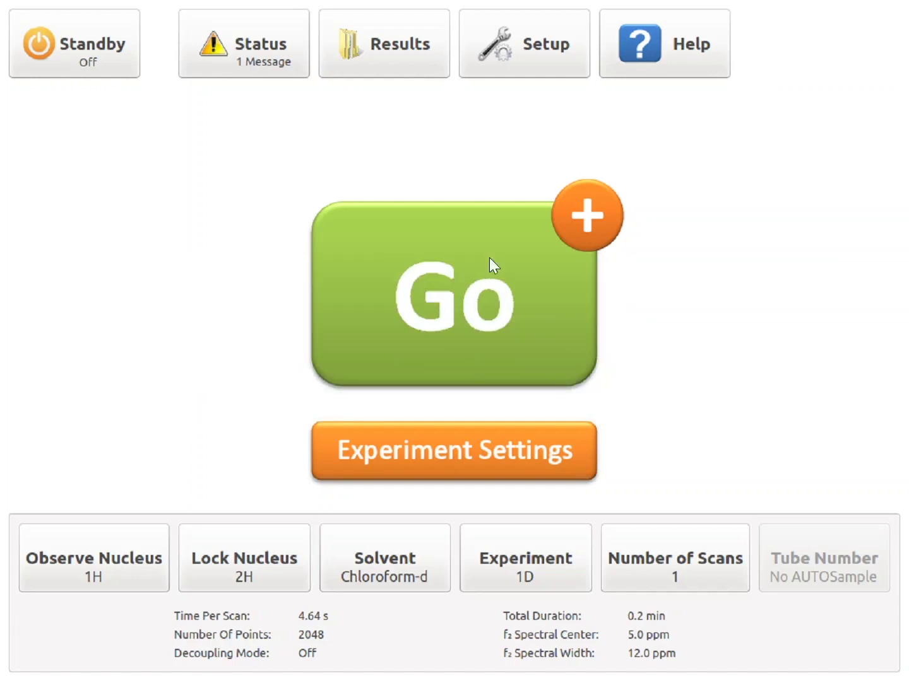
{"action": "left_click", "coordinate": [519, 45]}
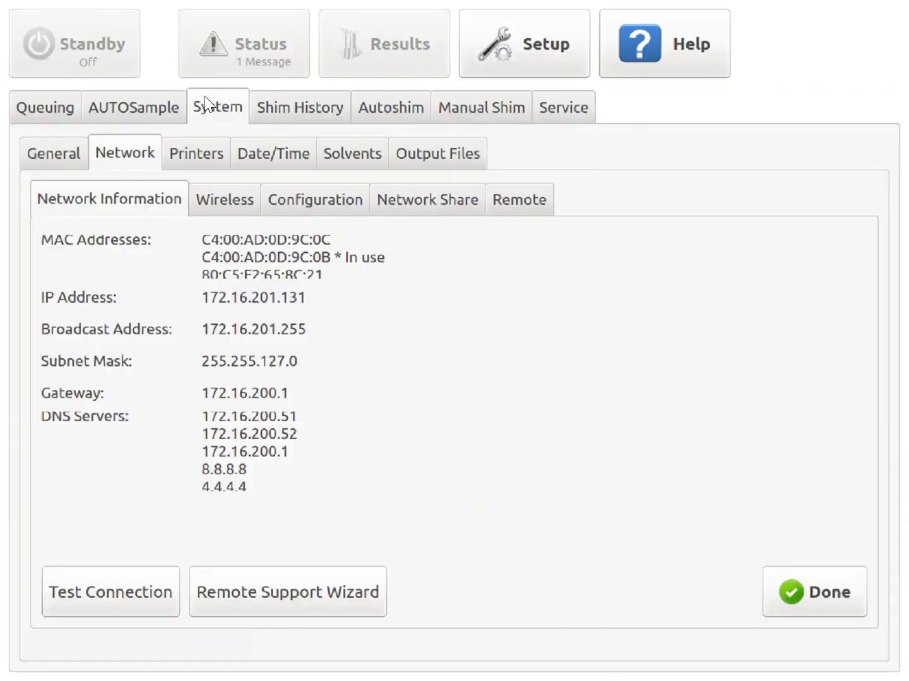
{"action": "left_click", "coordinate": [511, 195]}
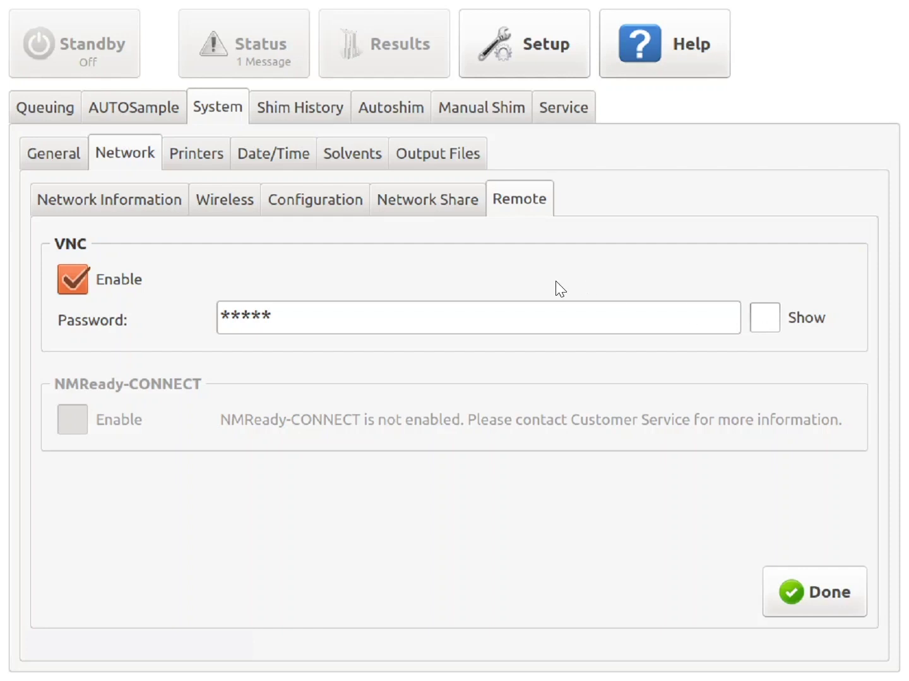
{"action": "left_click", "coordinate": [132, 200]}
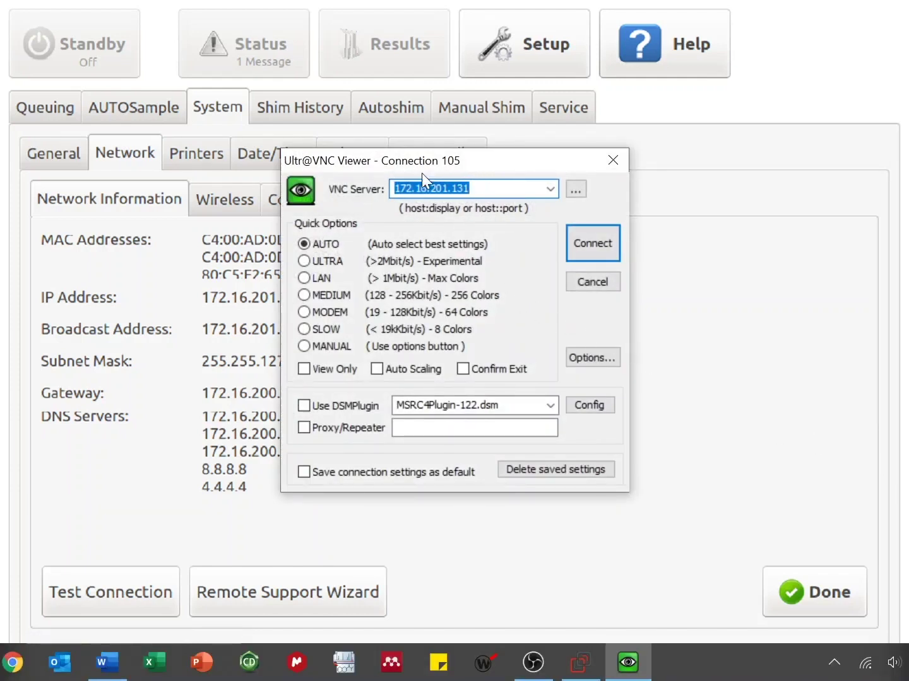
Connect UltraVNC Viewer to 172.16.201.131 and log in with the VNC password
{"action": "left_click", "coordinate": [583, 242]}
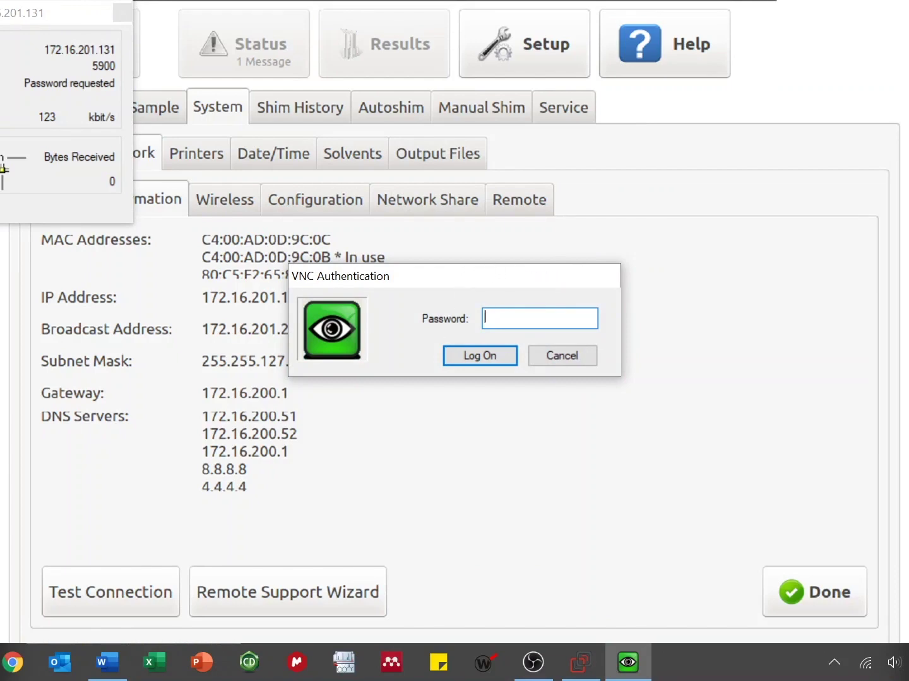
{"action": "type", "text": "*****"}
{"action": "key", "text": "Return"}
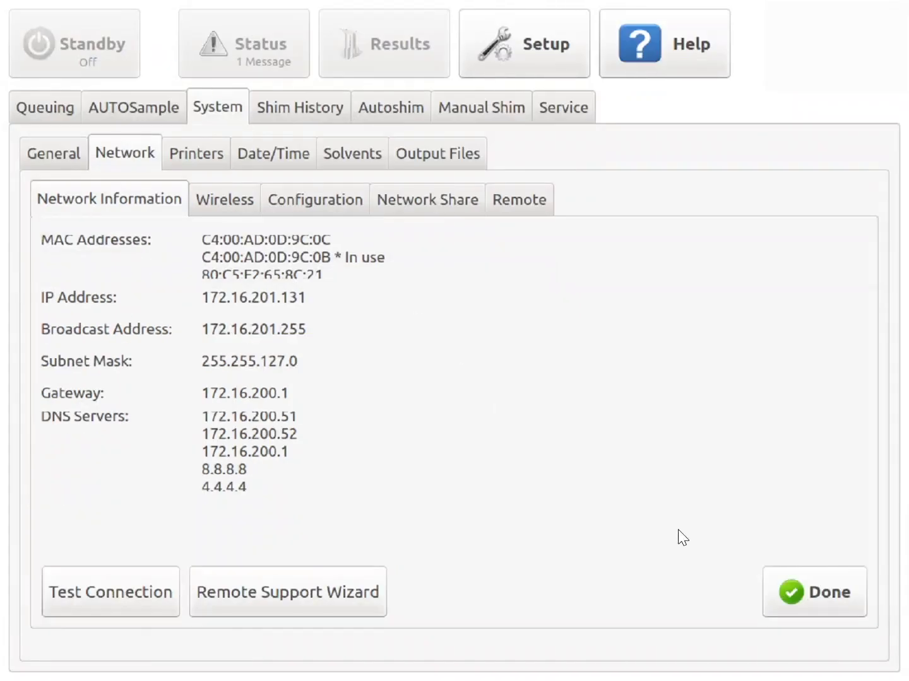
Close the spectrometer's Setup panel with Done to return to the Go screen
{"action": "left_click", "coordinate": [797, 586]}
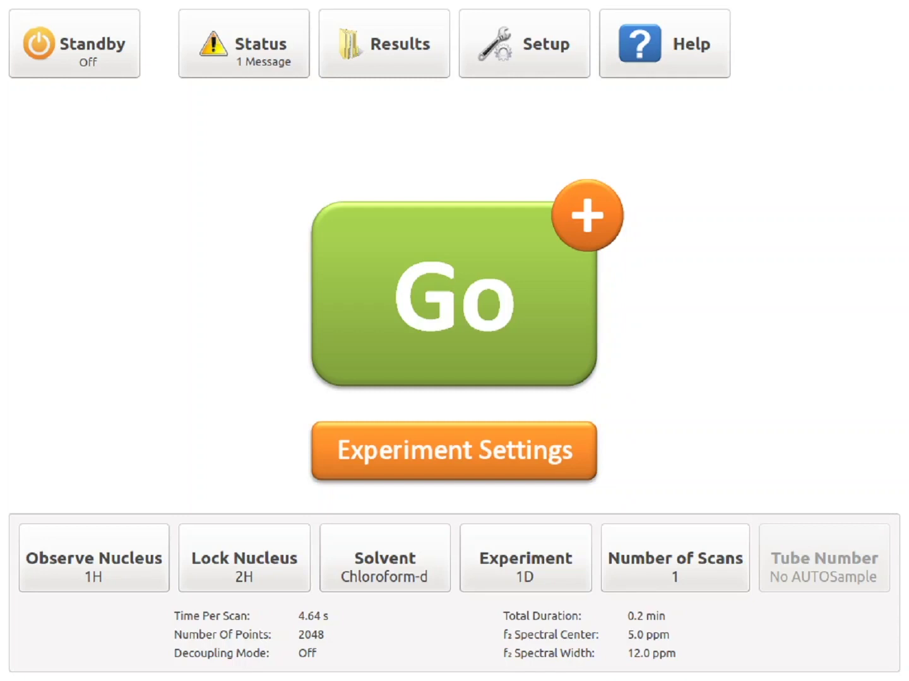
Open the Network Connections adapter list from Windows Settings' Network & Internet page
{"action": "key", "text": "super+i"}
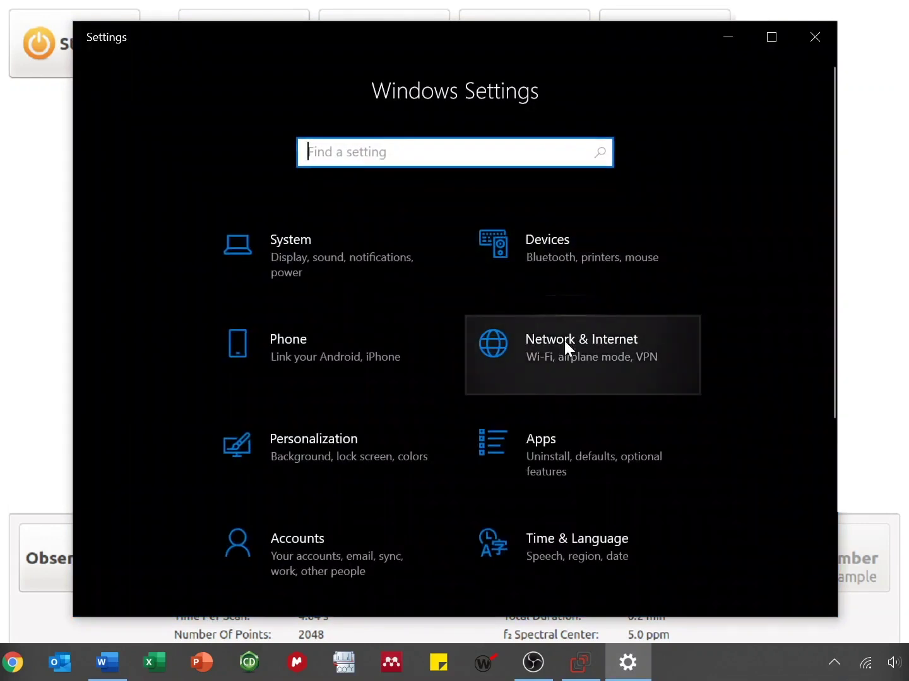
{"action": "left_click", "coordinate": [563, 347]}
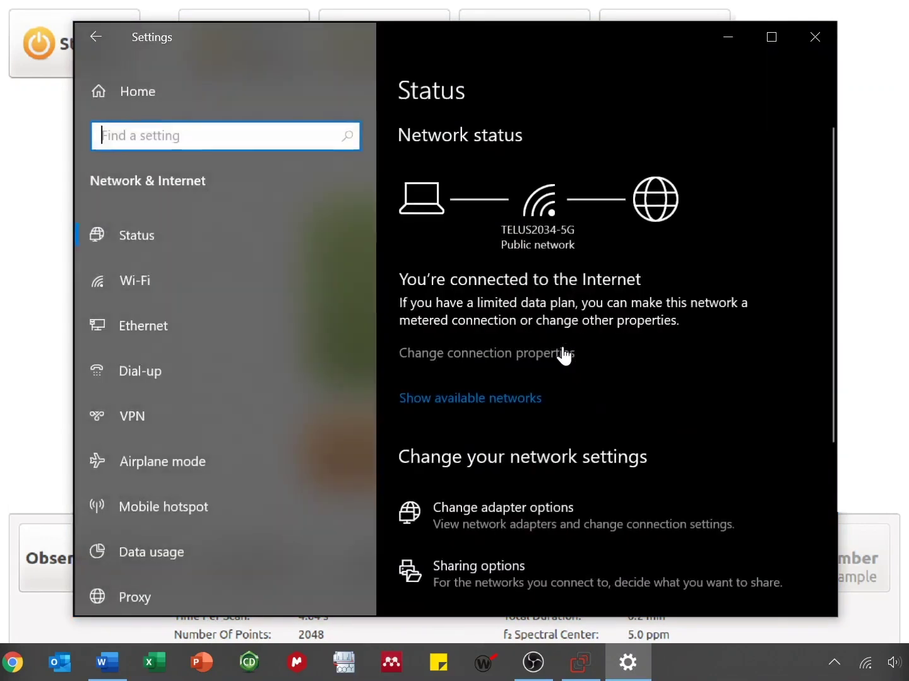
{"action": "left_click", "coordinate": [467, 510]}
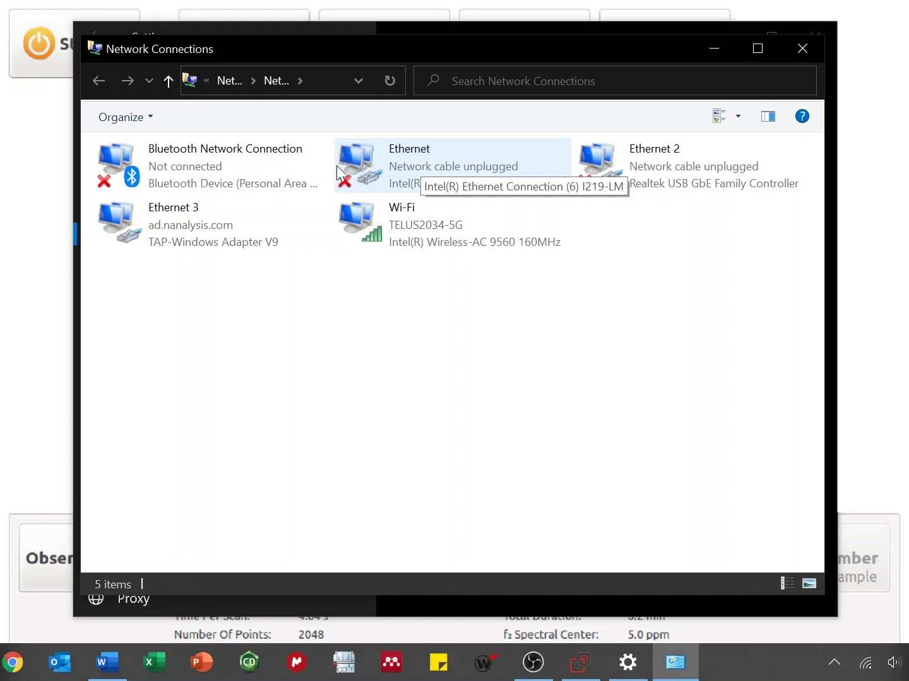
Open the Ethernet adapter's TCP/IPv4 properties and clear the old 10.0.0.2 address via Obtain automatically
{"action": "right_click", "coordinate": [418, 162]}
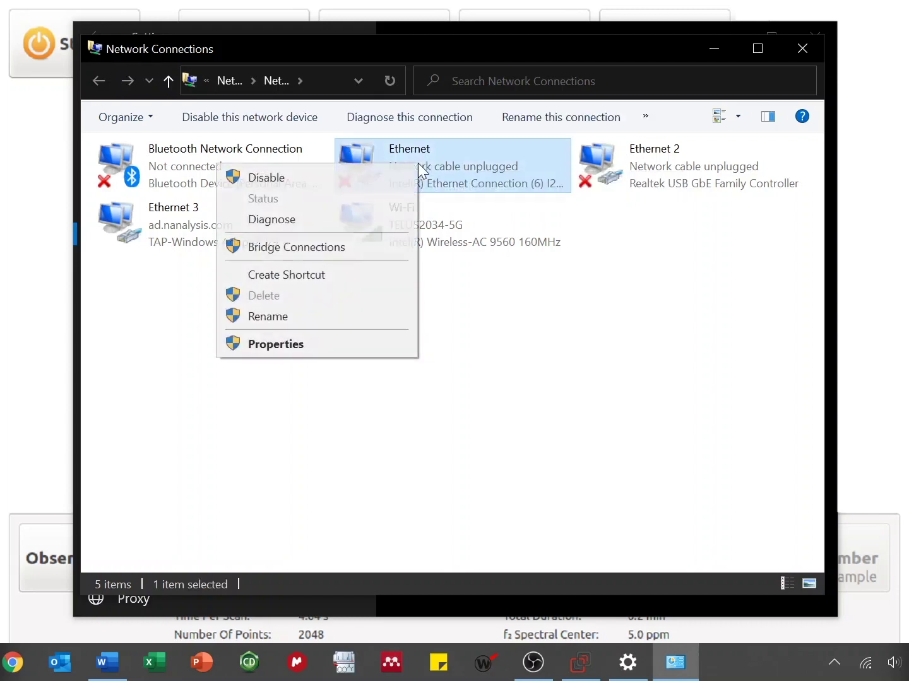
{"action": "left_click", "coordinate": [386, 343]}
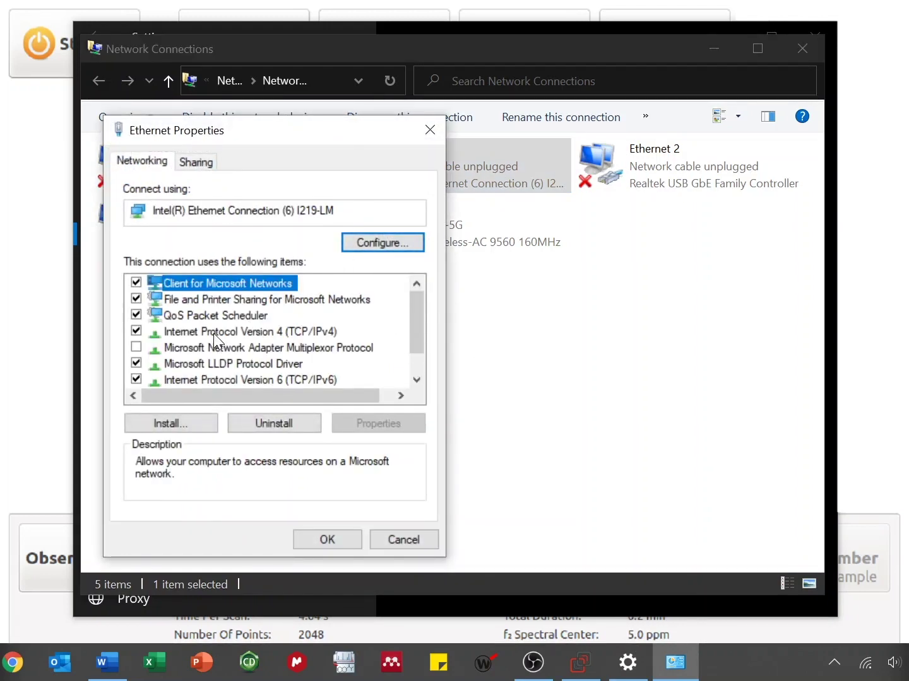
{"action": "left_click", "coordinate": [214, 332]}
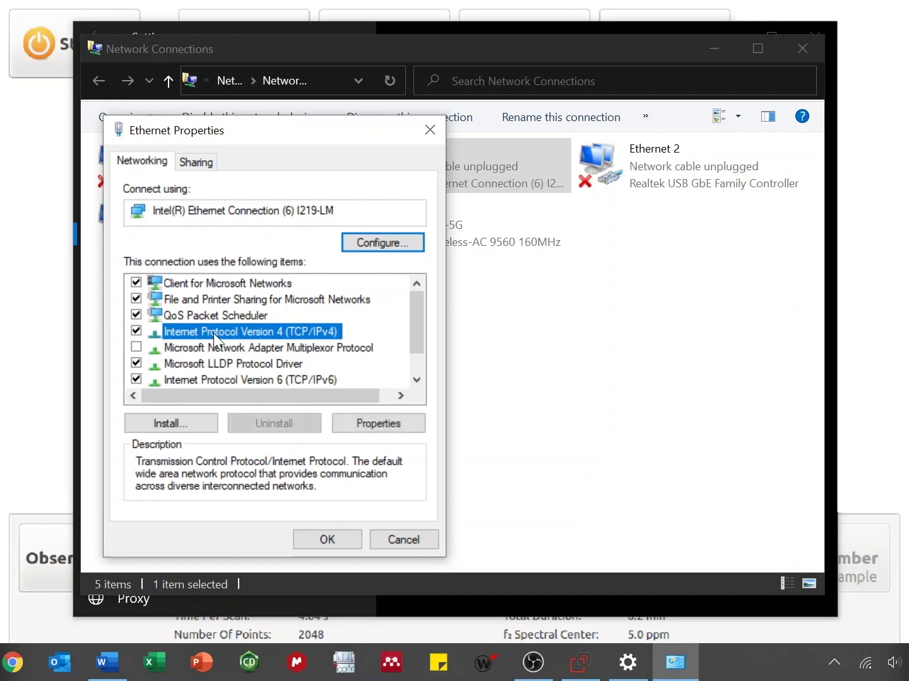
{"action": "left_click", "coordinate": [365, 422]}
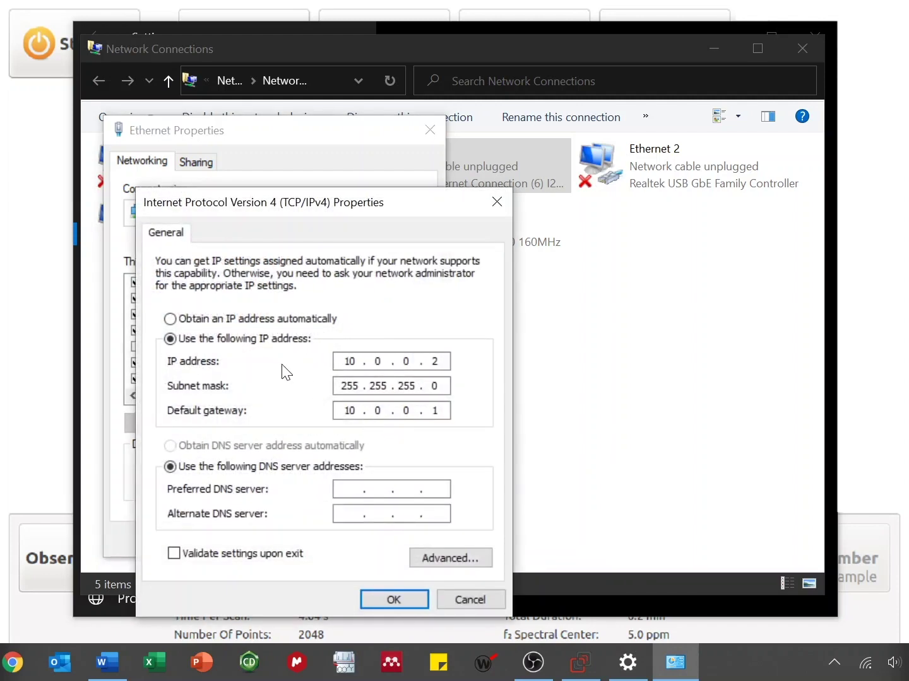
{"action": "left_click", "coordinate": [265, 321]}
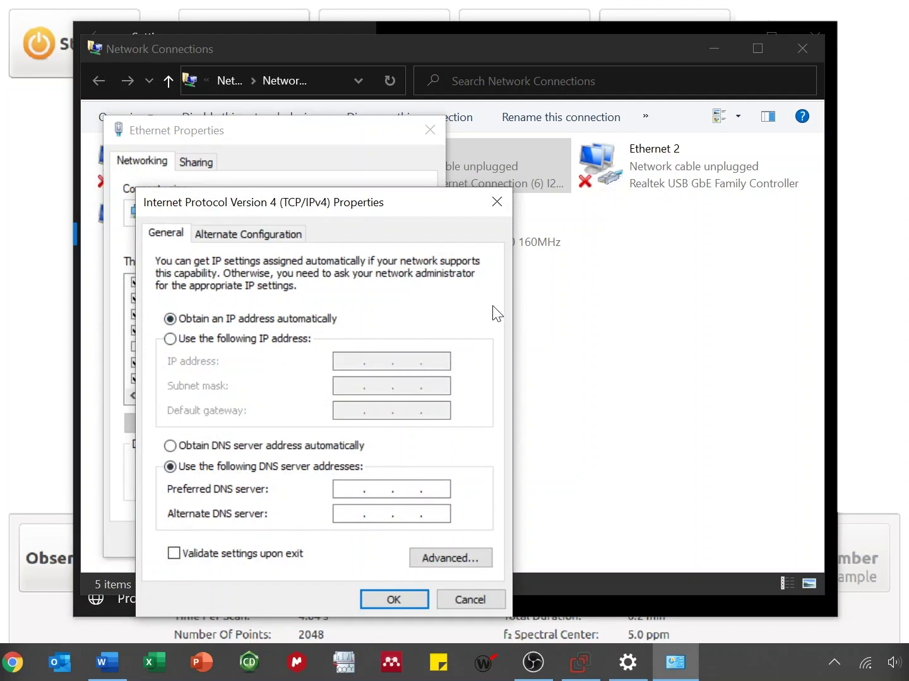
Give Ethernet static IP 10.0.0.2, mask 255.255.255.0, gateway 10.0.0.1, and close Ethernet Properties
{"action": "left_click", "coordinate": [234, 338]}
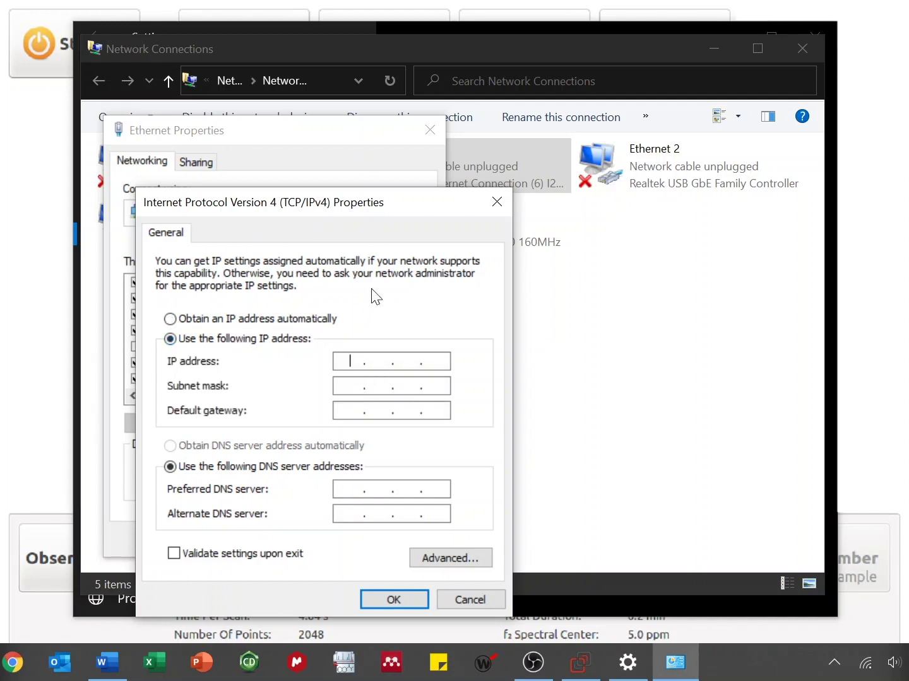
{"action": "type", "text": "10.0.0.2"}
{"action": "key", "text": "Tab"}
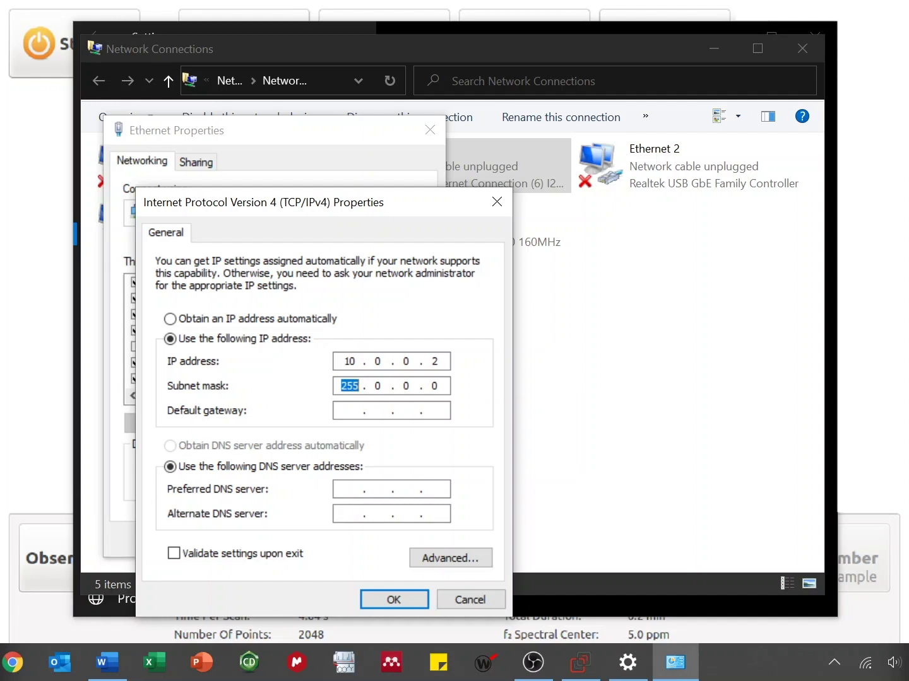
{"action": "type", "text": "255 . 255 . 255 . 0"}
{"action": "left_click", "coordinate": [351, 411]}
{"action": "type", "text": "10 . "}
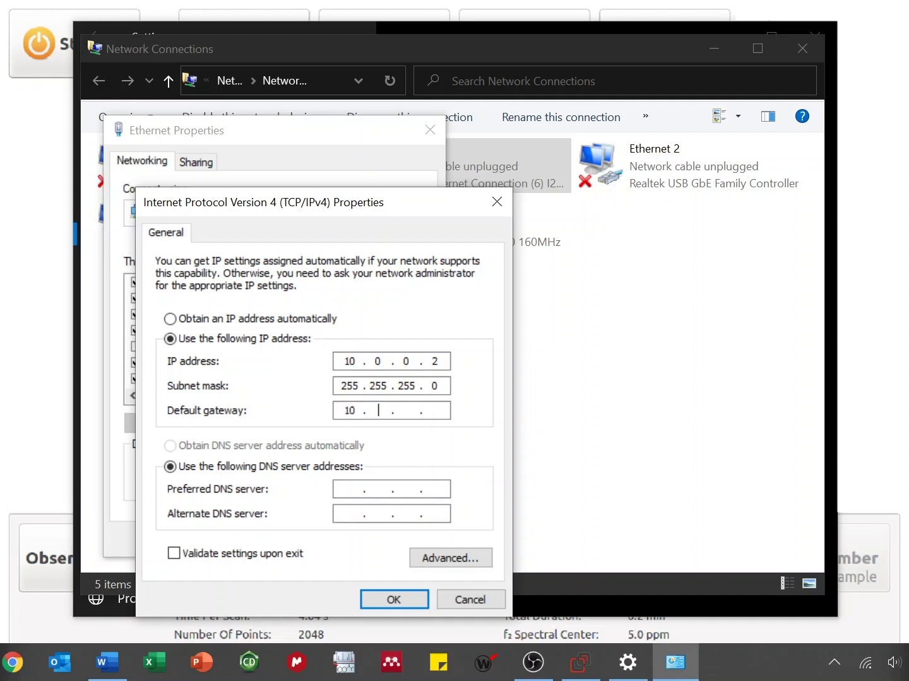
{"action": "type", "text": "0 . 0 . 1"}
{"action": "left_click", "coordinate": [371, 601]}
{"action": "left_click", "coordinate": [342, 541]}
Close the Windows windows, go to the spectrometer's Network Configuration page and uncheck DHCP
{"action": "left_click", "coordinate": [808, 50]}
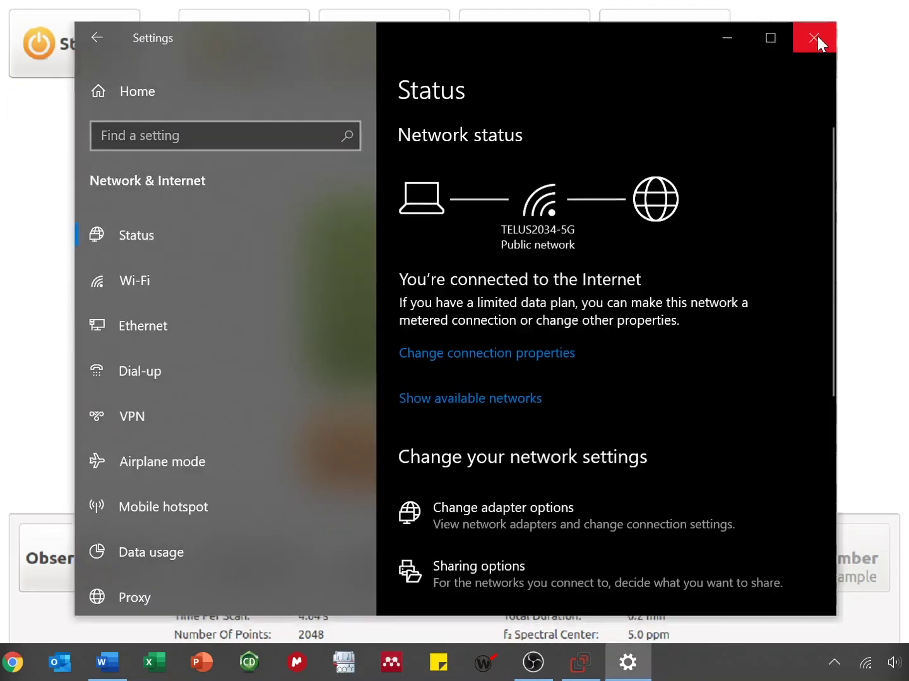
{"action": "left_click", "coordinate": [815, 38]}
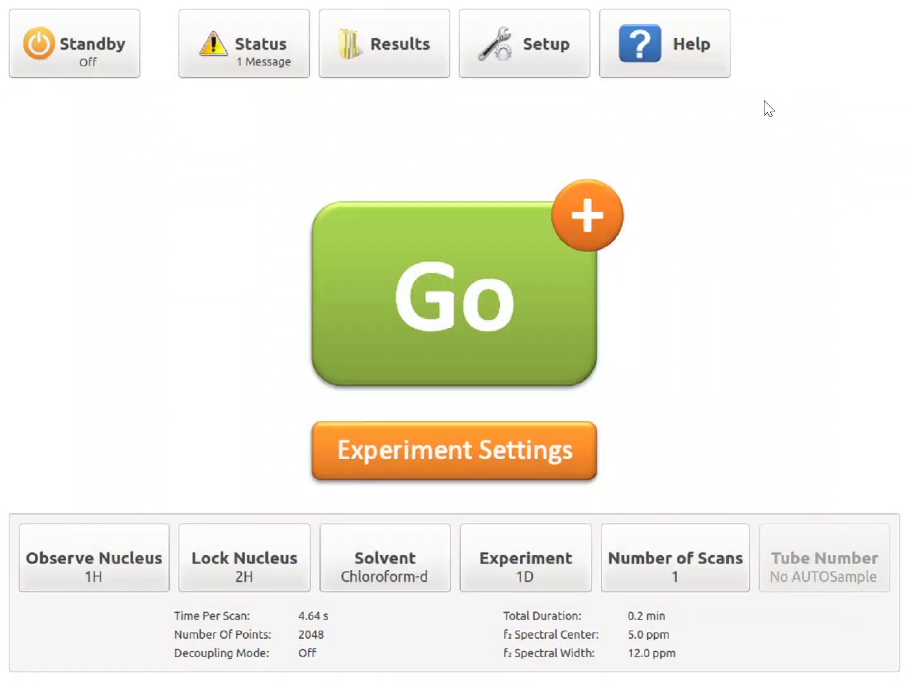
{"action": "left_click", "coordinate": [517, 40]}
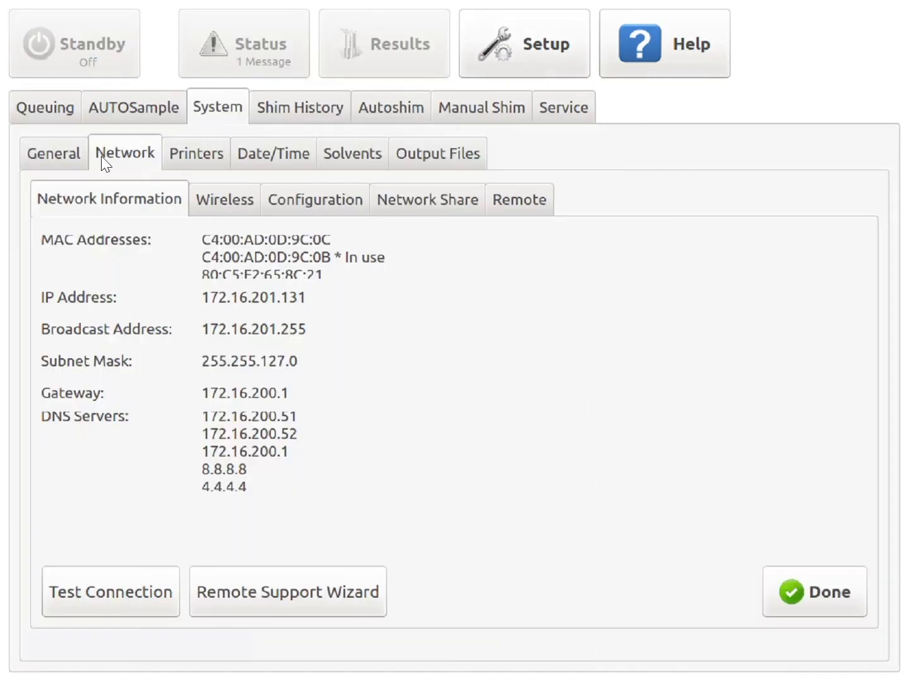
{"action": "left_click", "coordinate": [288, 192]}
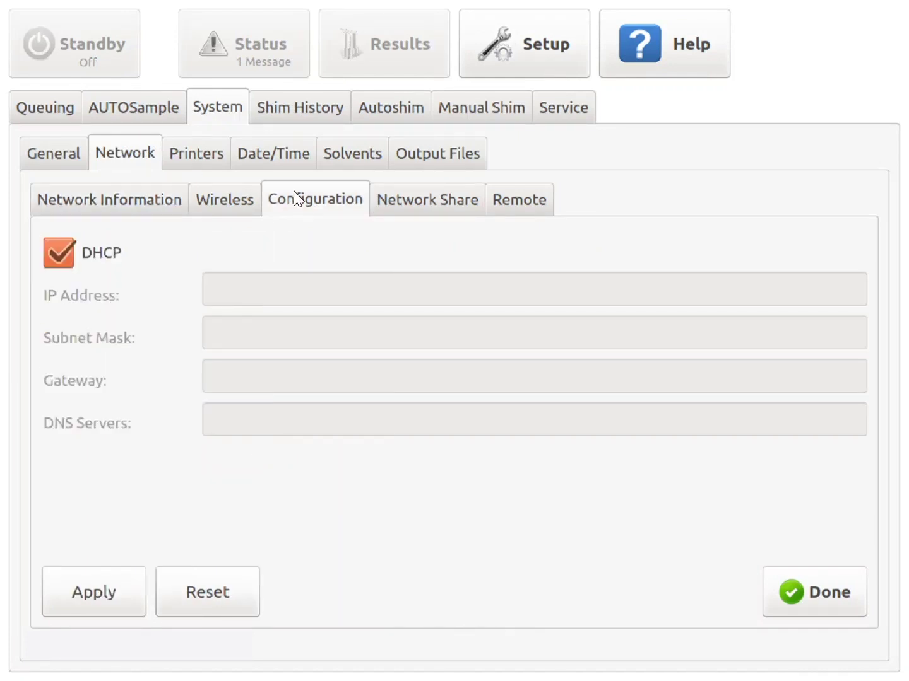
{"action": "left_click", "coordinate": [59, 247]}
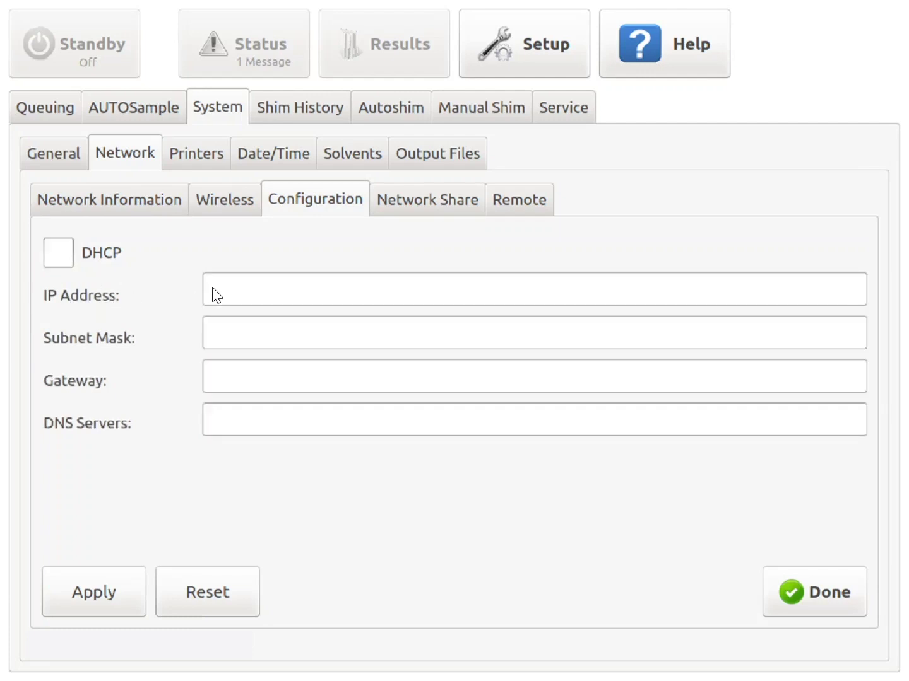
Set the spectrometer's IP address to 10.0.0.3 and subnet mask to 255.255.255.0
{"action": "left_click", "coordinate": [219, 291]}
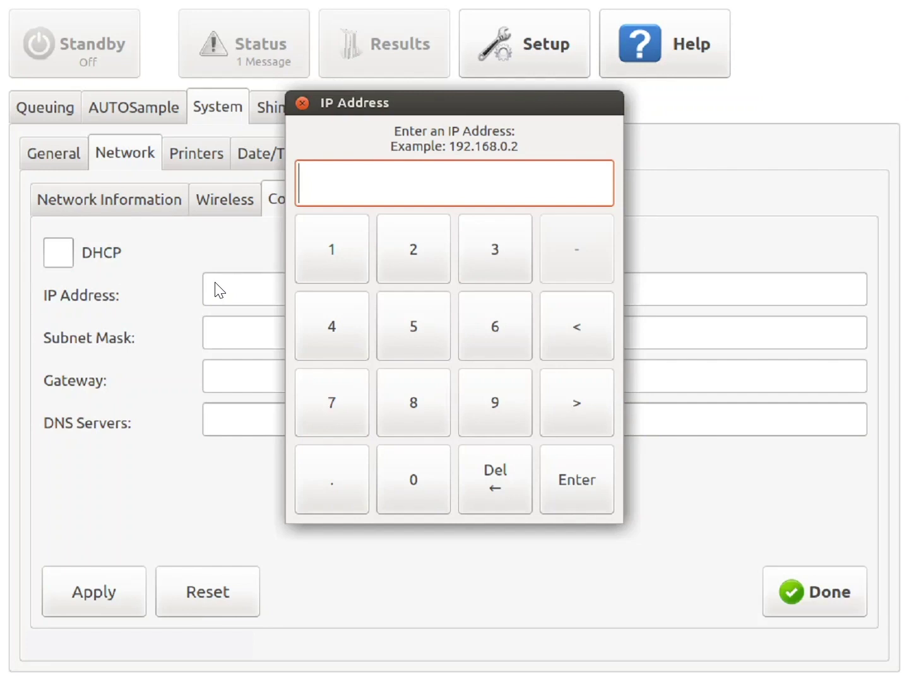
{"action": "type", "text": "10.0.0"}
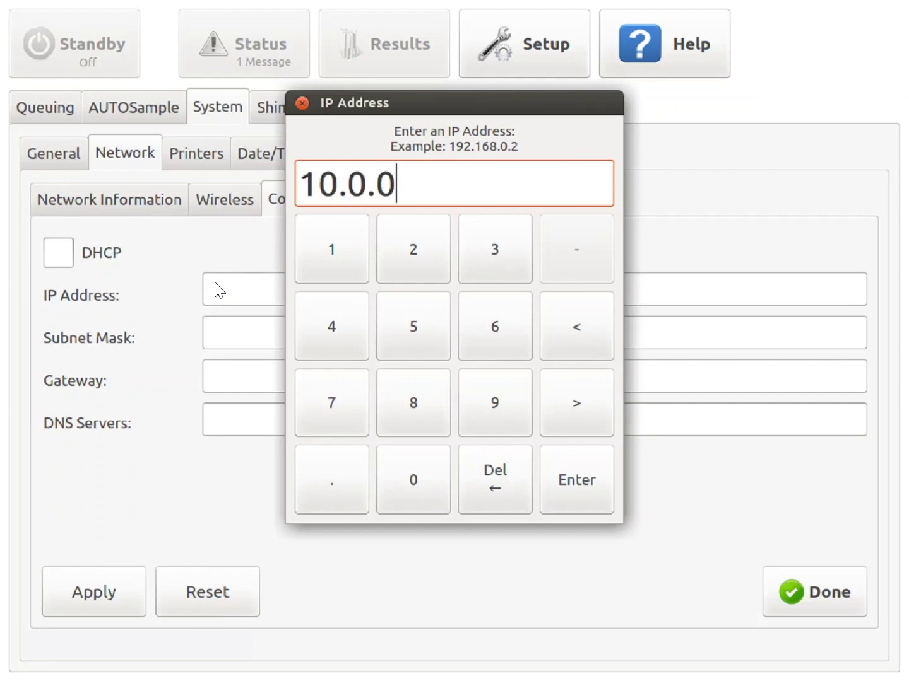
{"action": "type", "text": ".3"}
{"action": "key", "text": "Return"}
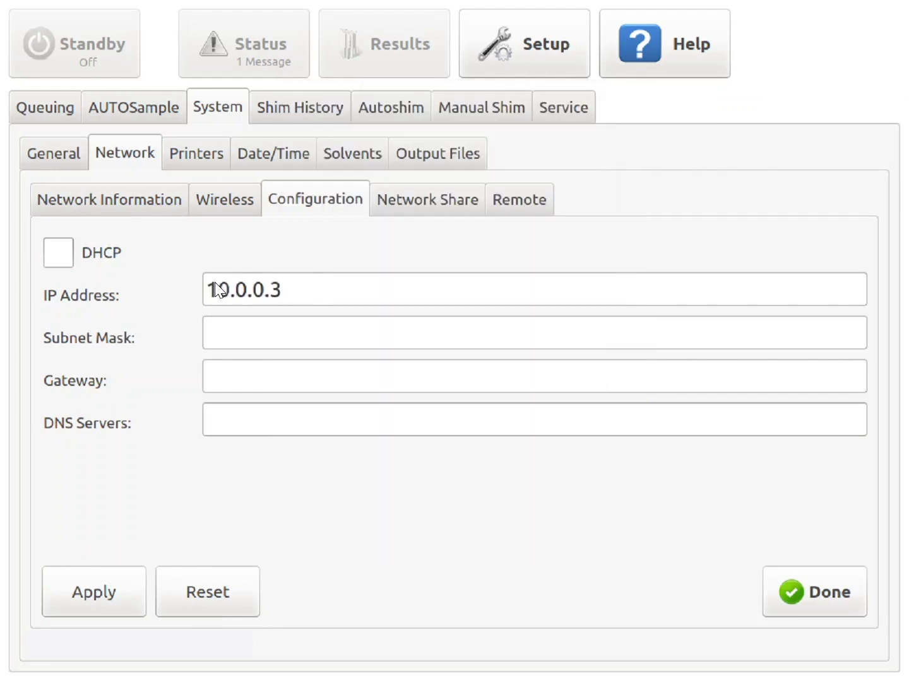
{"action": "left_click", "coordinate": [226, 333]}
{"action": "type", "text": "255.255"}
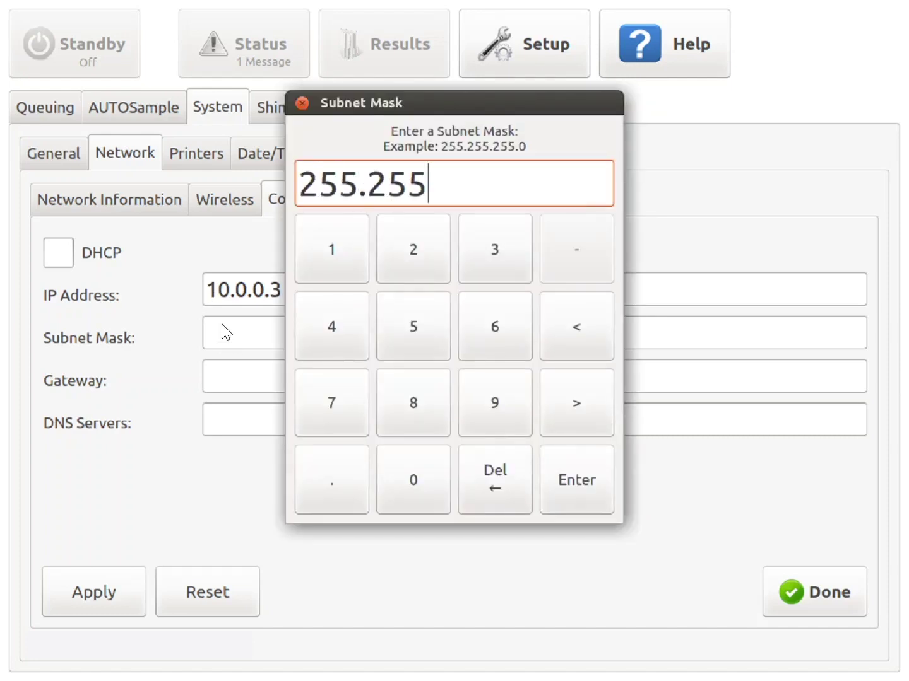
{"action": "type", "text": ".255."}
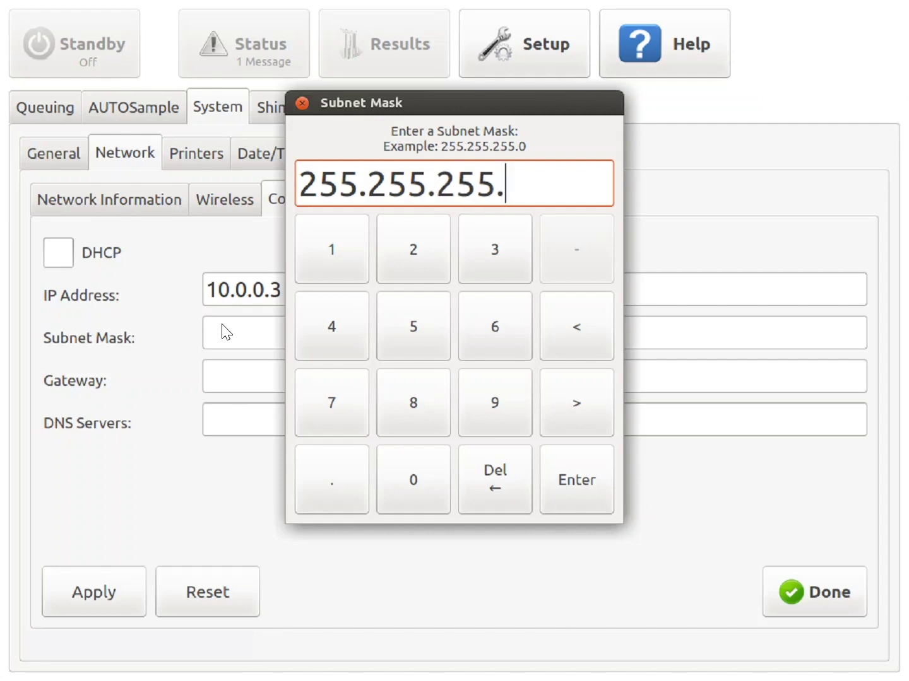
{"action": "type", "text": "0"}
{"action": "key", "text": "Return"}
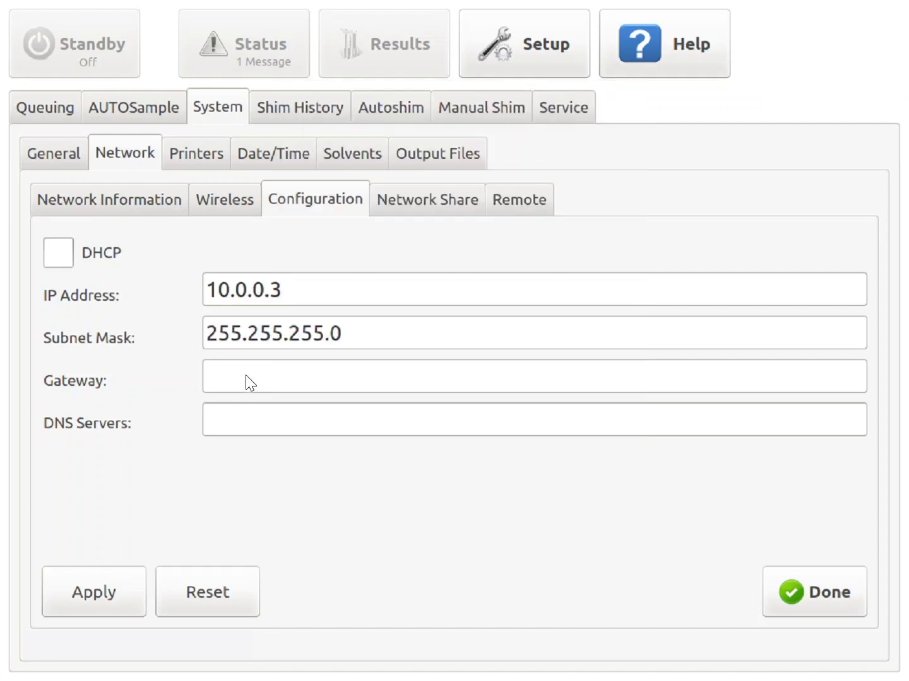
Set the spectrometer's gateway to 10.0.0.1 and DNS server to 8.8.8.8
{"action": "left_click", "coordinate": [246, 377]}
{"action": "type", "text": "10.0.0"}
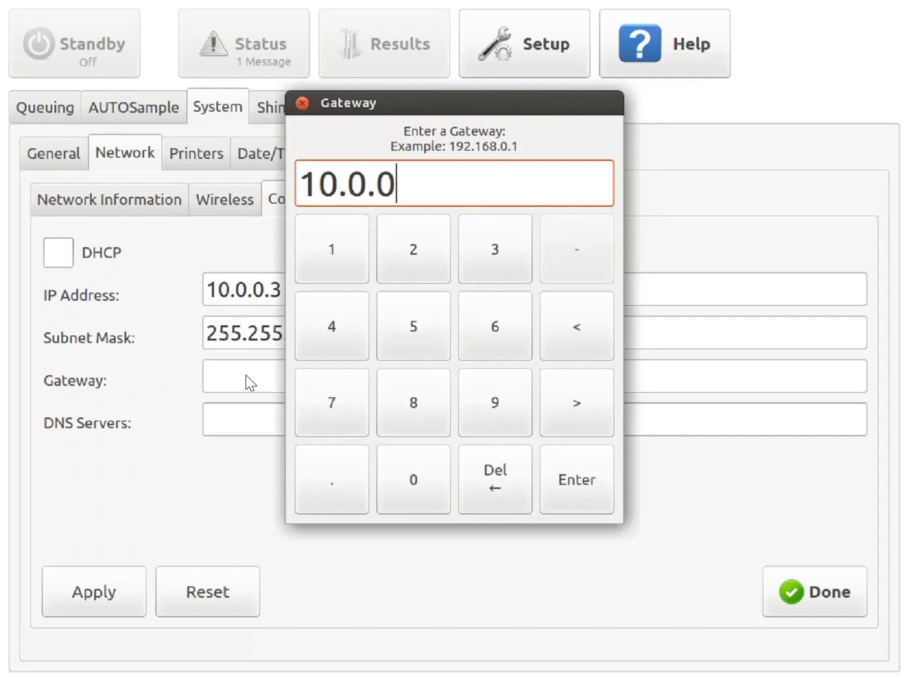
{"action": "type", "text": ".1"}
{"action": "key", "text": "Return"}
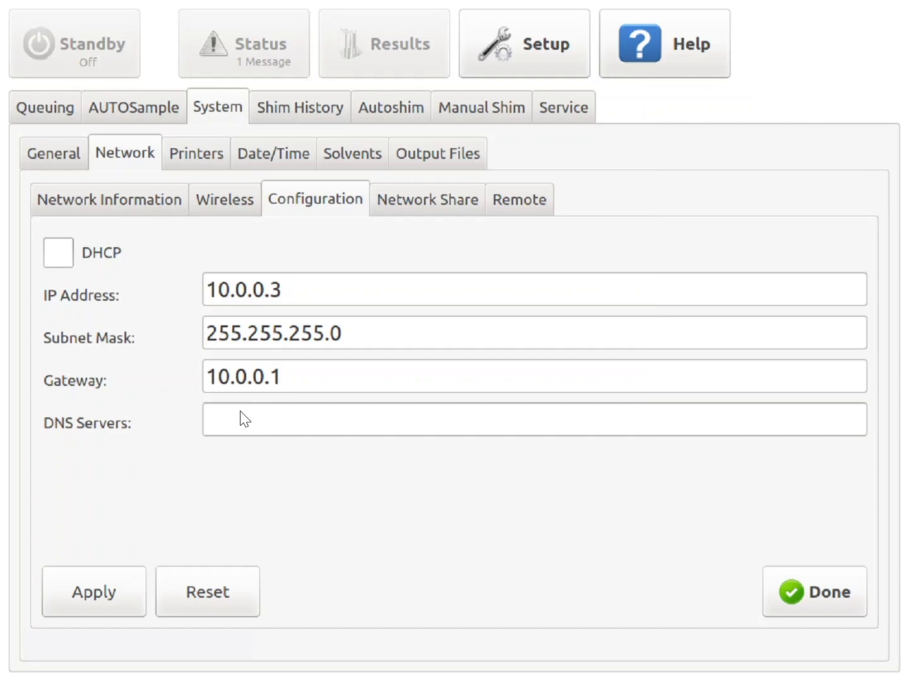
{"action": "left_click", "coordinate": [242, 420]}
{"action": "type", "text": "8.8.8.8"}
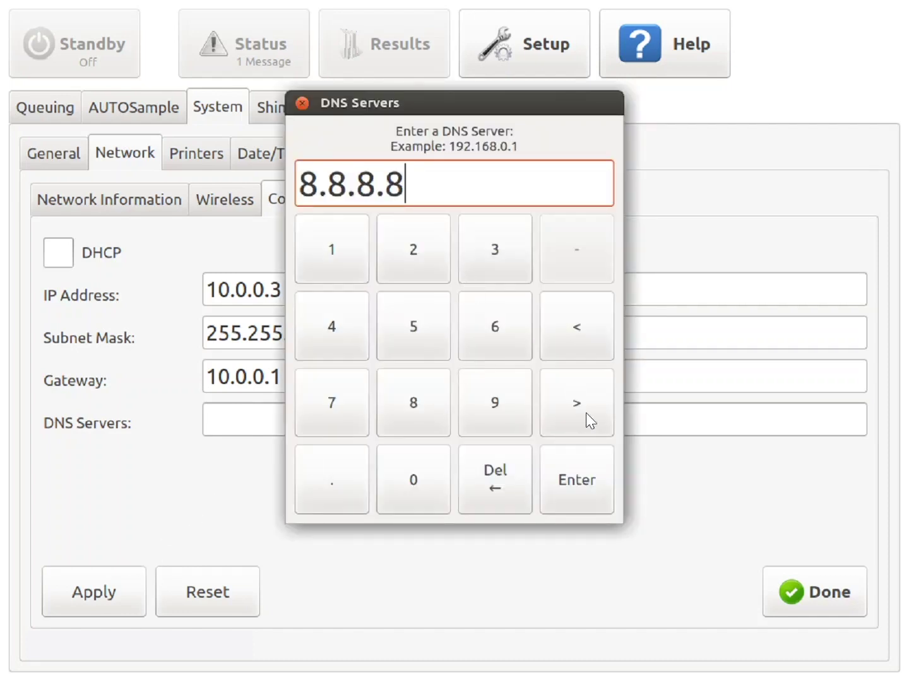
{"action": "key", "text": "Return"}
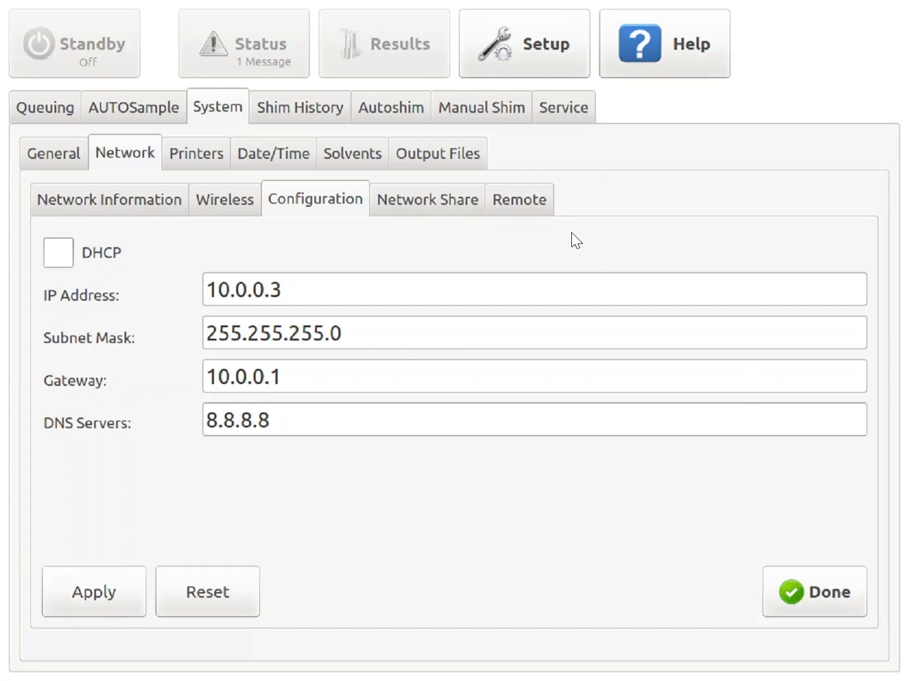
Show the Remote settings page to confirm VNC is enabled with a password
{"action": "left_click", "coordinate": [522, 196]}
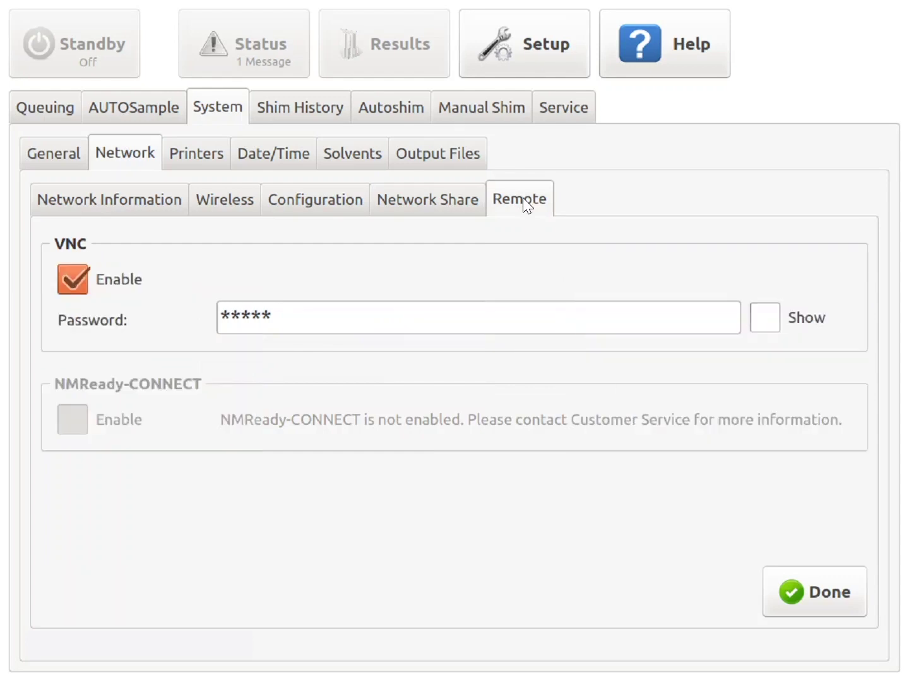